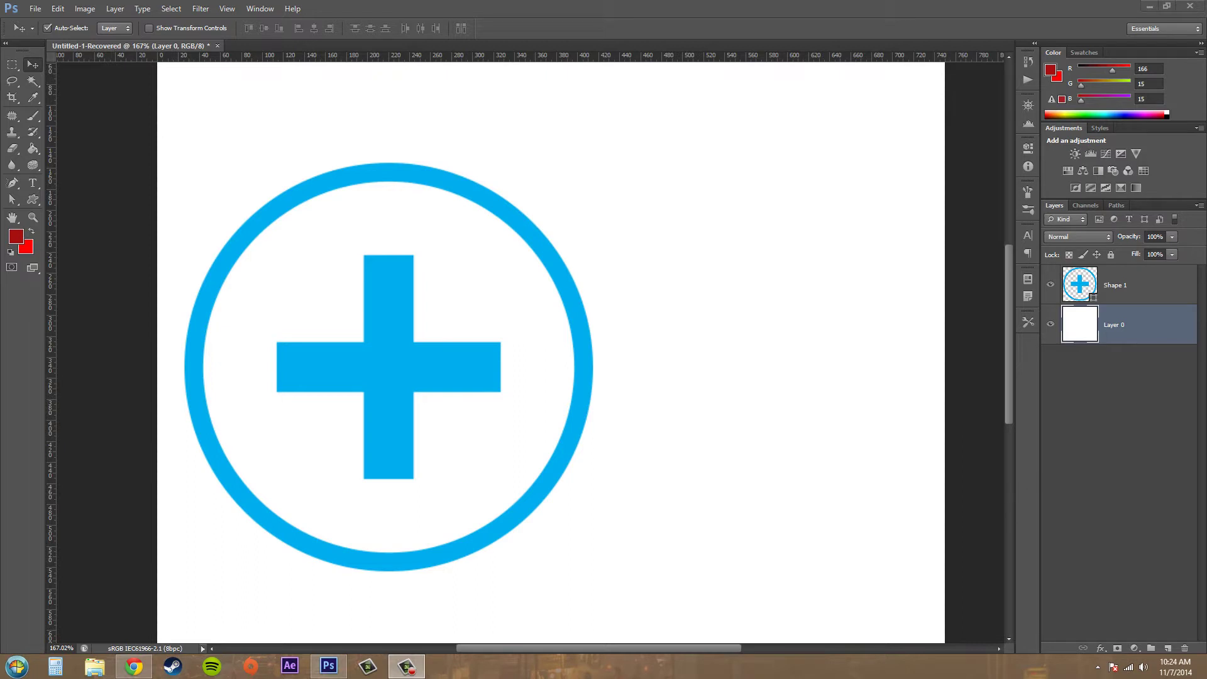
Step: Select the Shape 1 layer in the Layers panel
click(1163, 289)
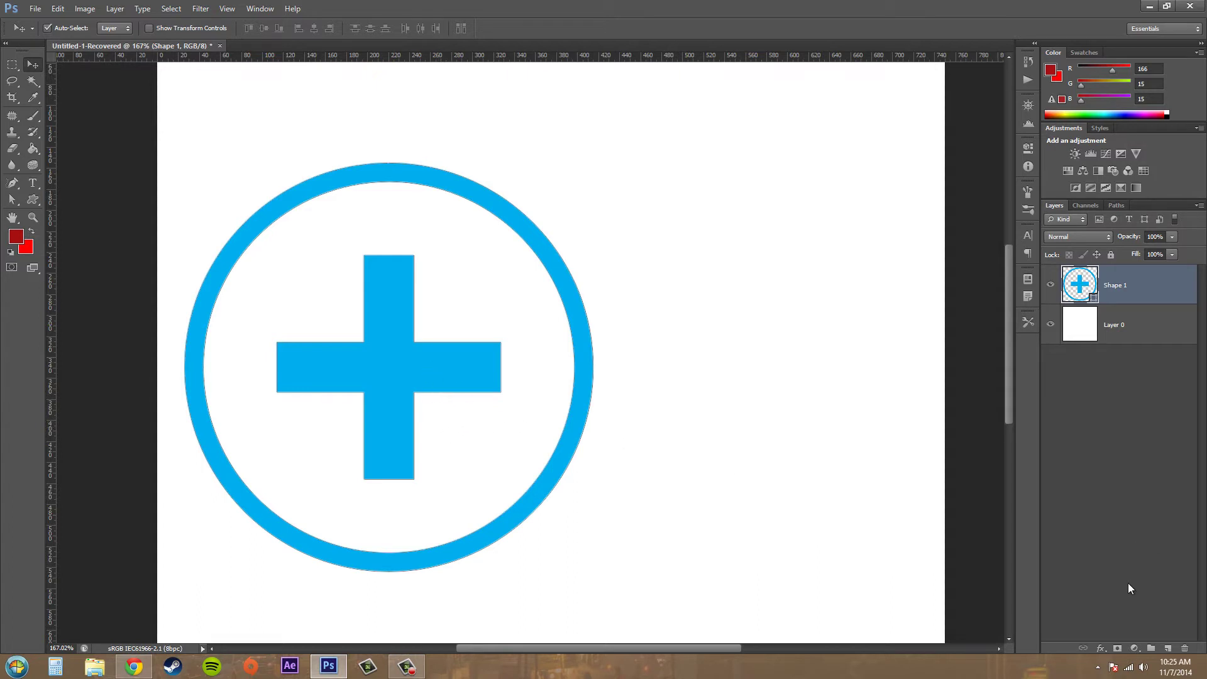
Step: Add a black Stroke effect to Shape 1 and widen it to about 16 px
click(1101, 648)
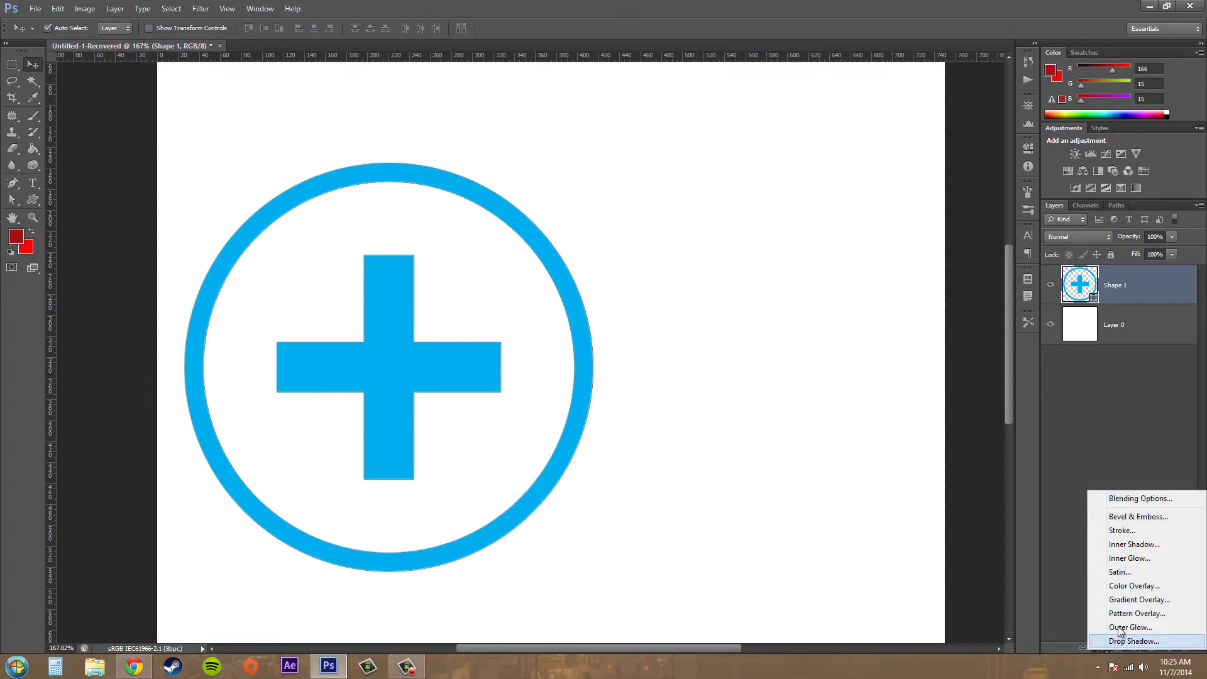
click(1125, 530)
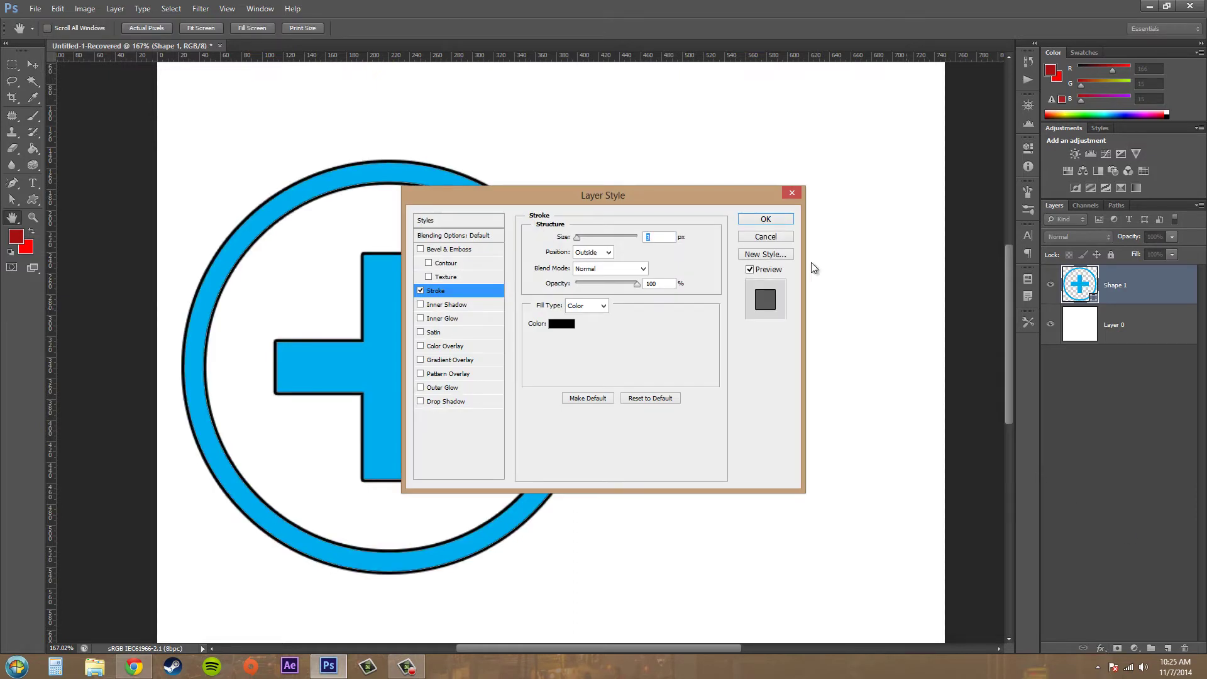
drag(662, 193, 902, 239)
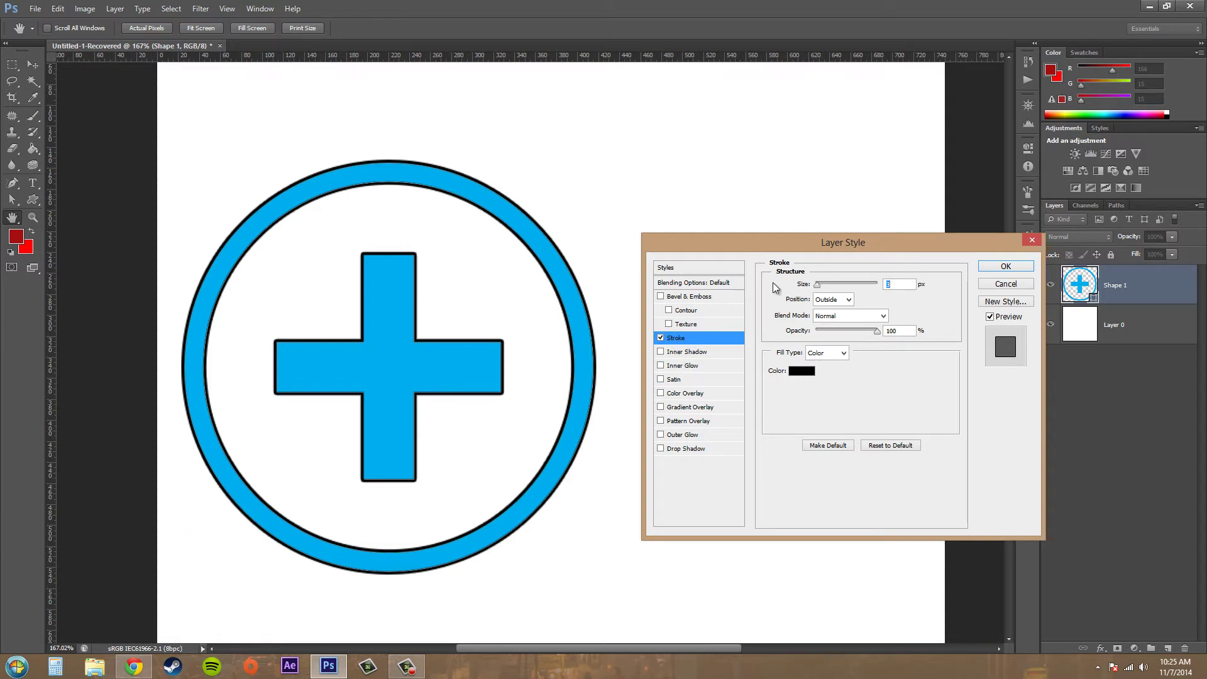
mouse_move(818, 284)
mouse_down()
mouse_move(836, 278)
mouse_move(821, 277)
mouse_up()
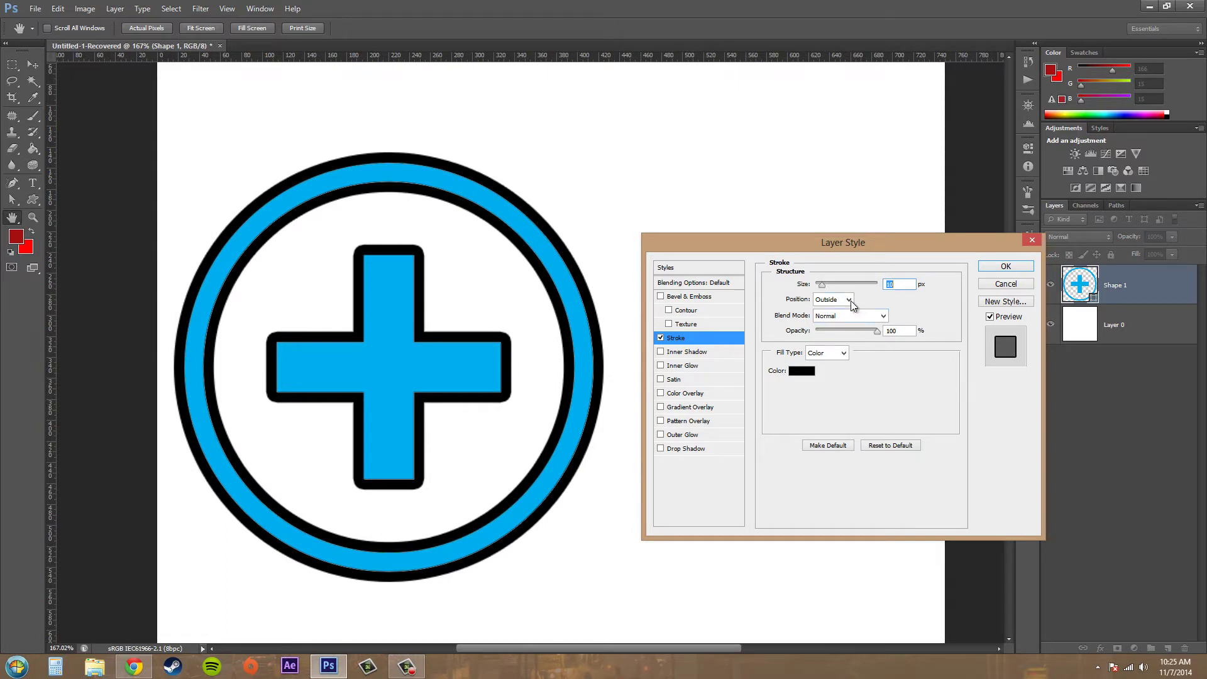
Step: Place the stroke inside the shape edges and thin it to 6 px
click(850, 300)
click(824, 321)
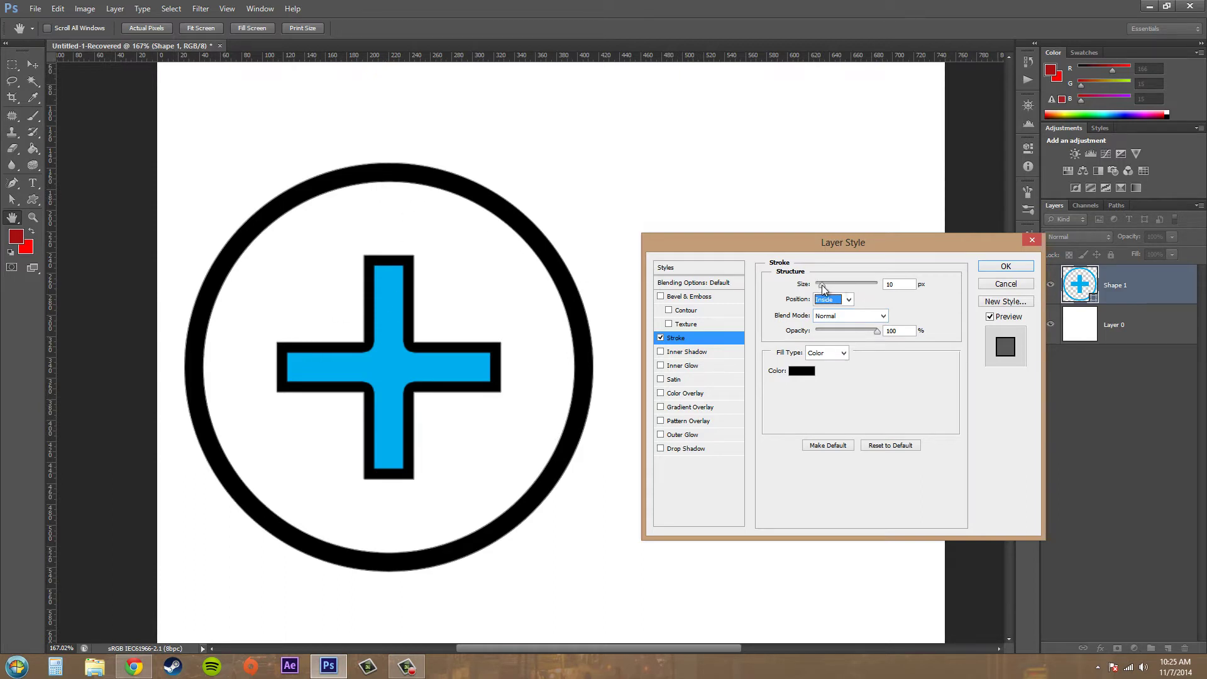
drag(820, 282, 819, 284)
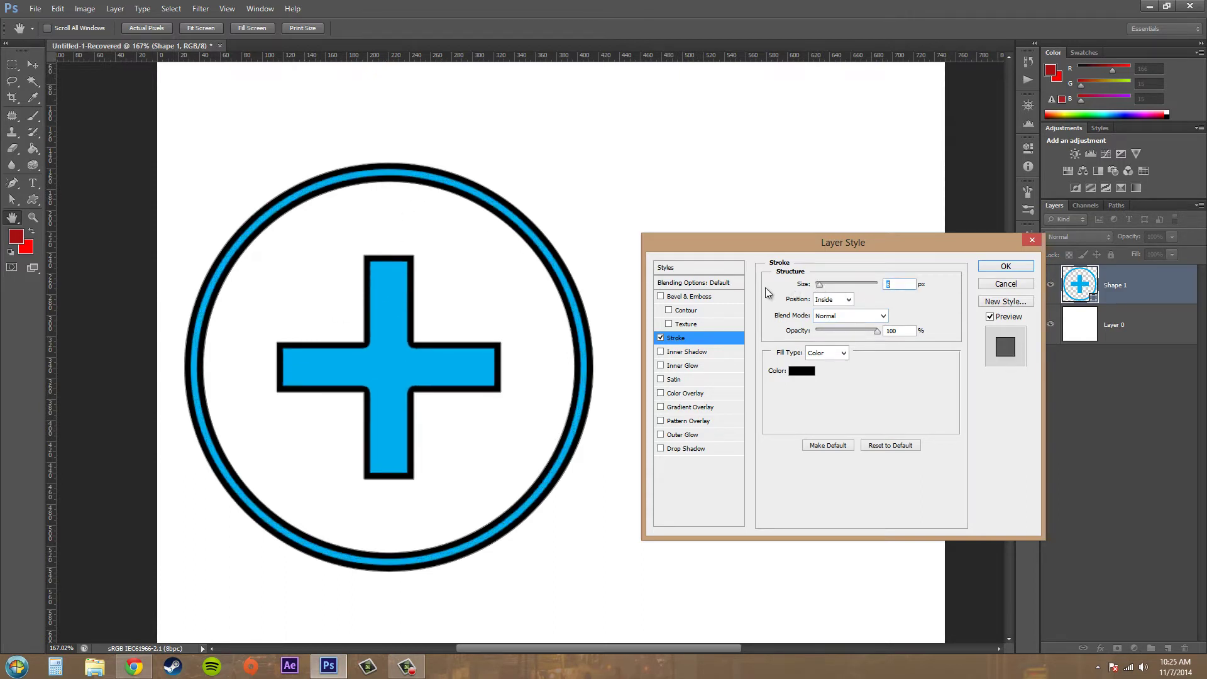
Step: Compare Outside, Inside and Center stroke positions, settling on Outside
click(835, 300)
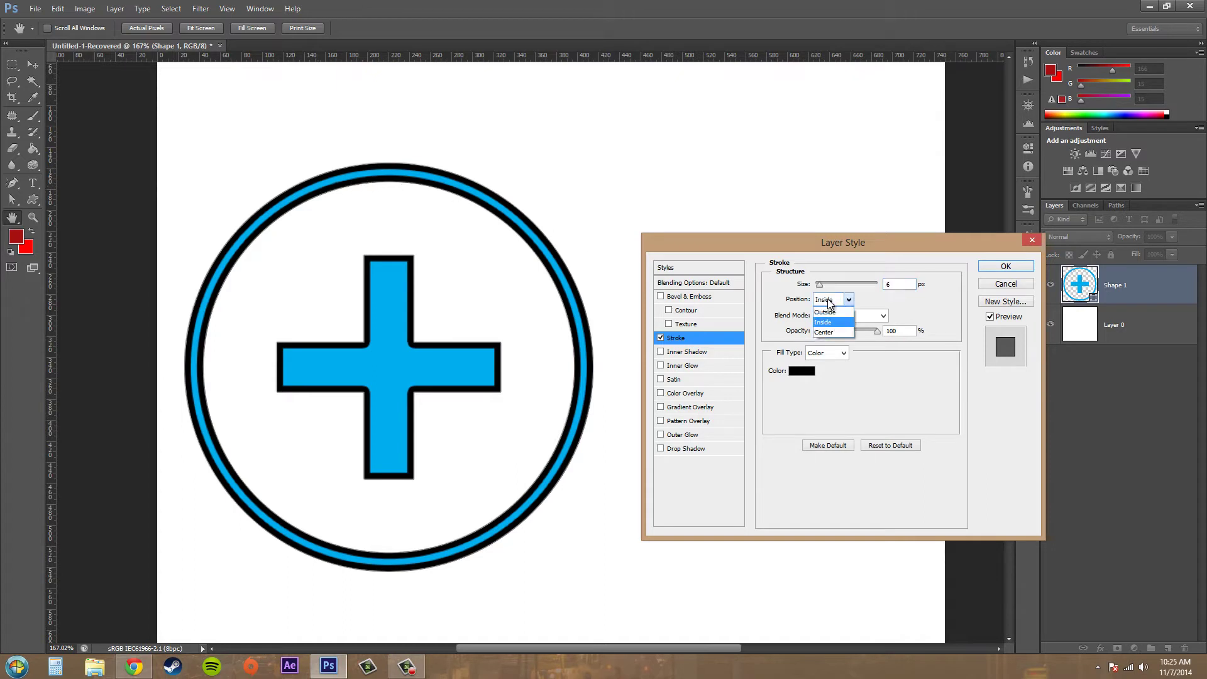
click(830, 308)
click(835, 299)
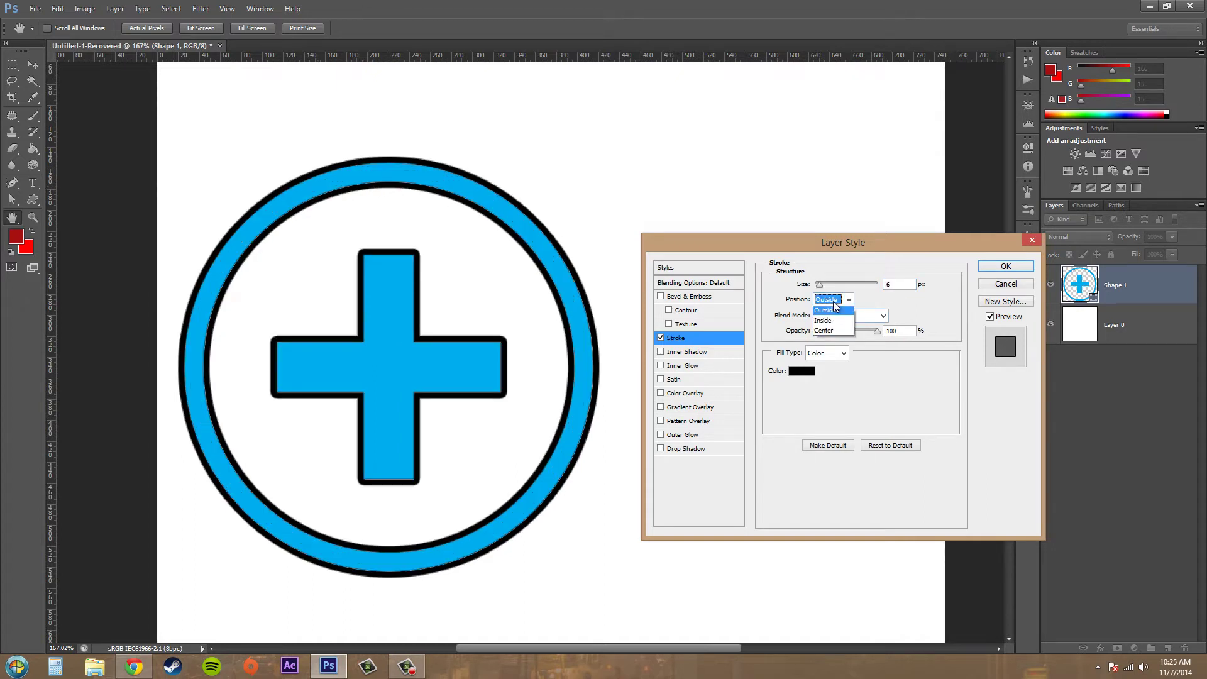
click(828, 317)
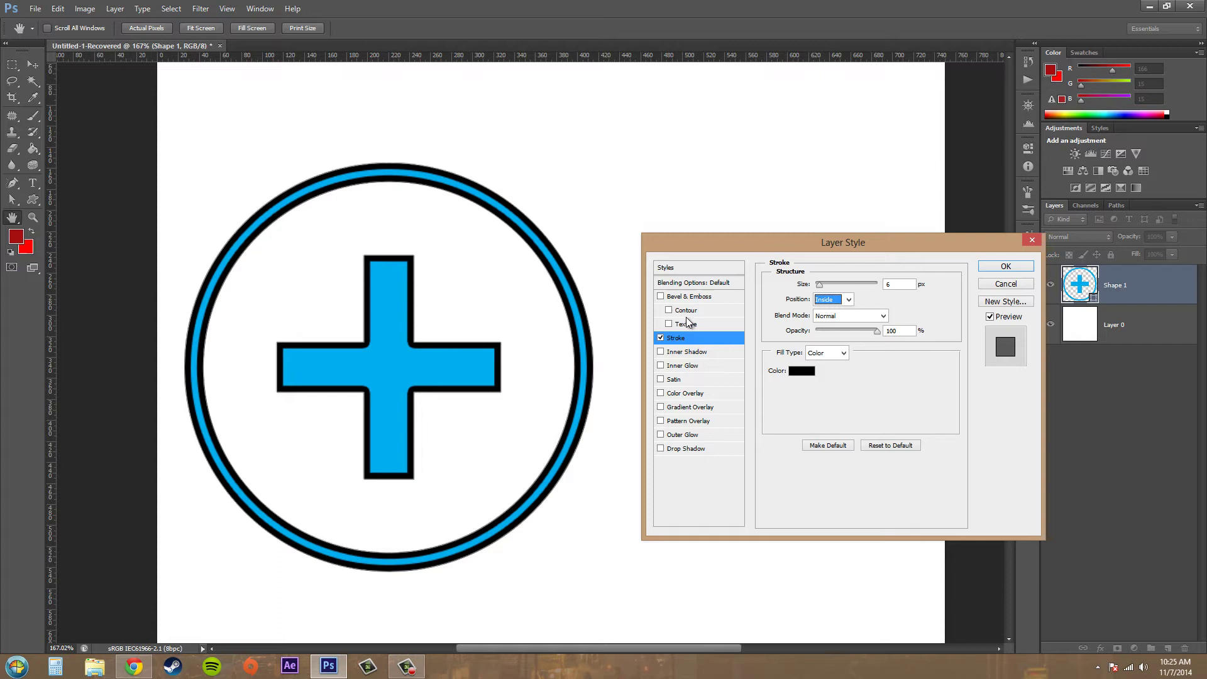
click(828, 300)
click(819, 332)
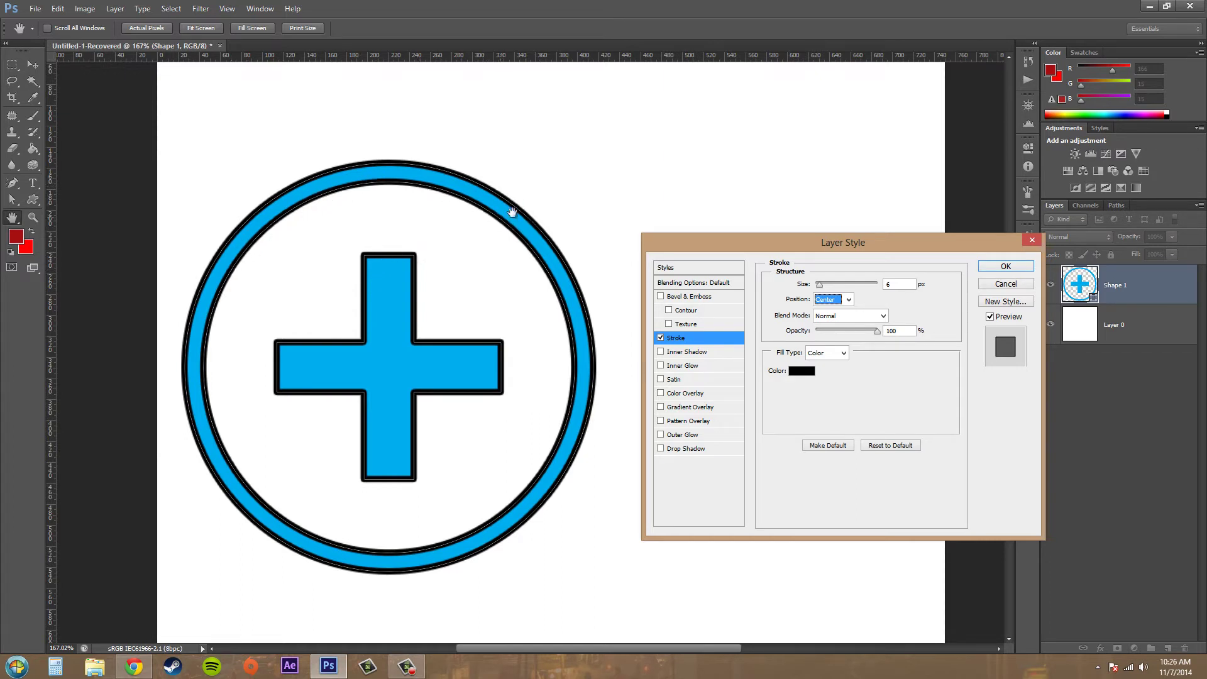
click(824, 300)
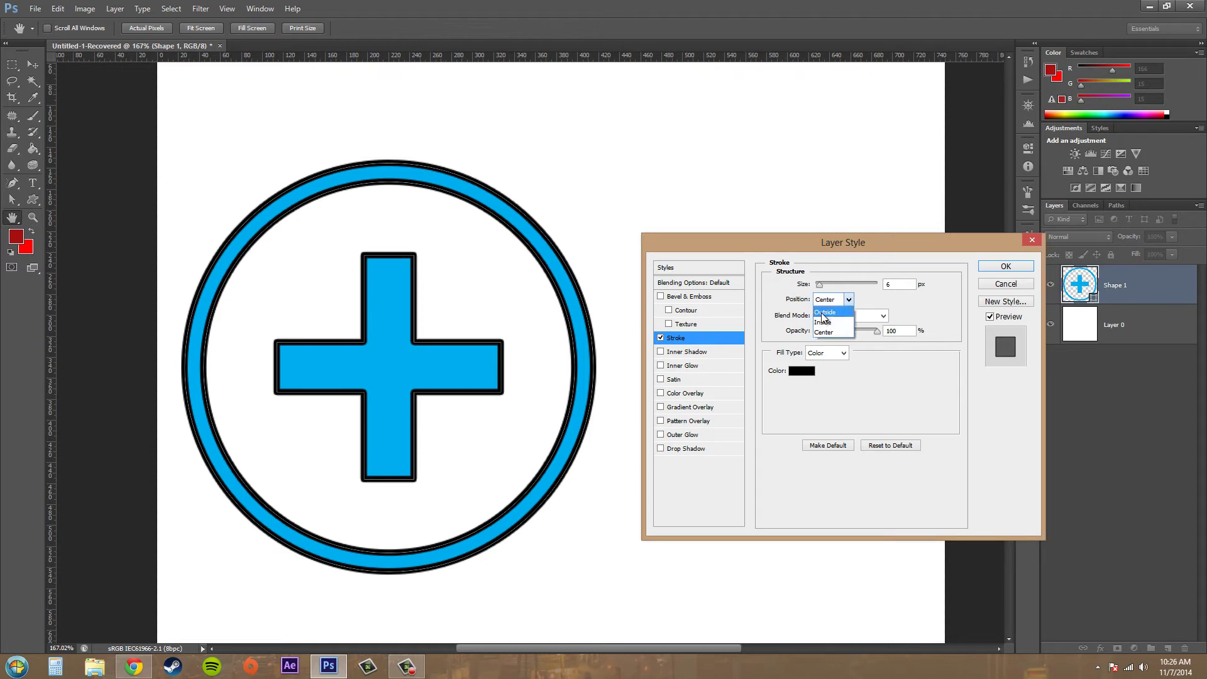
click(824, 312)
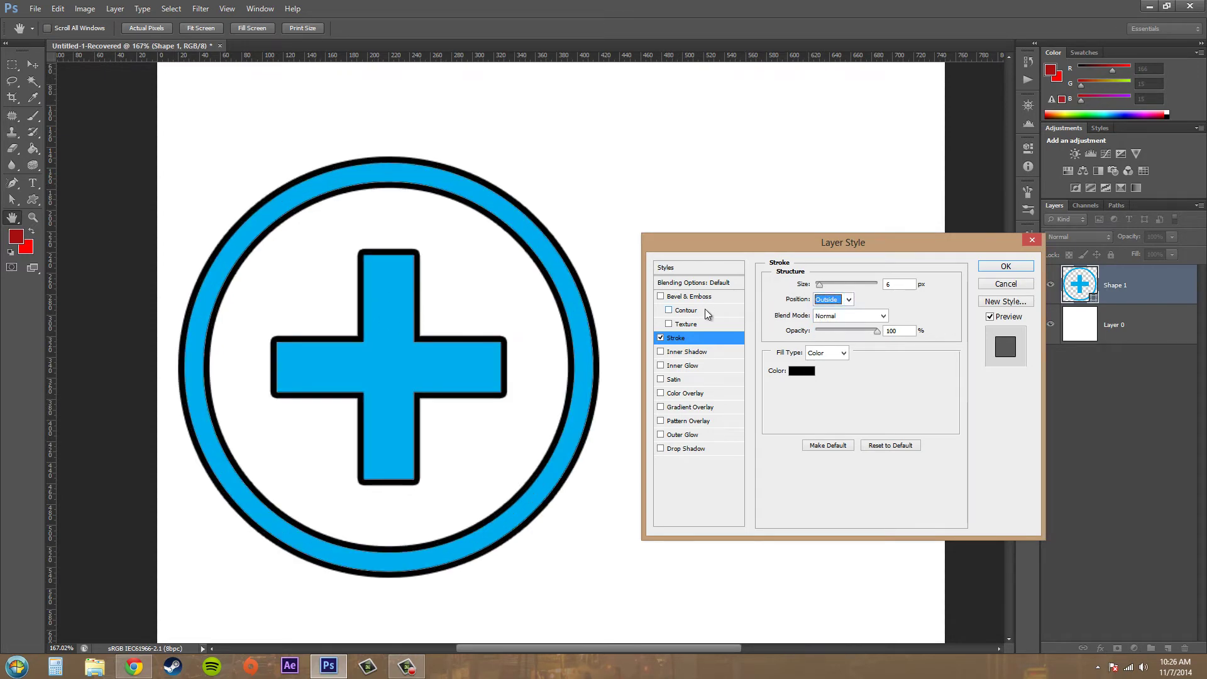
Step: Keep the stroke at Normal blend mode and test the Opacity slider, leaving 100%
click(855, 316)
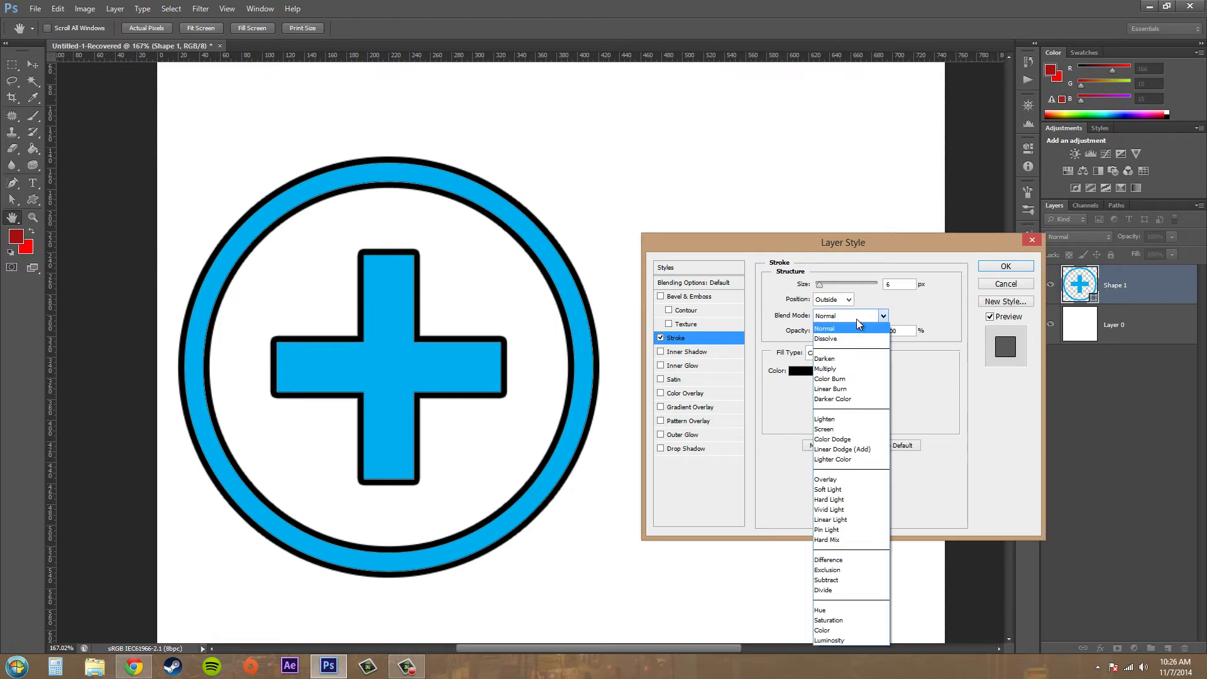
click(856, 319)
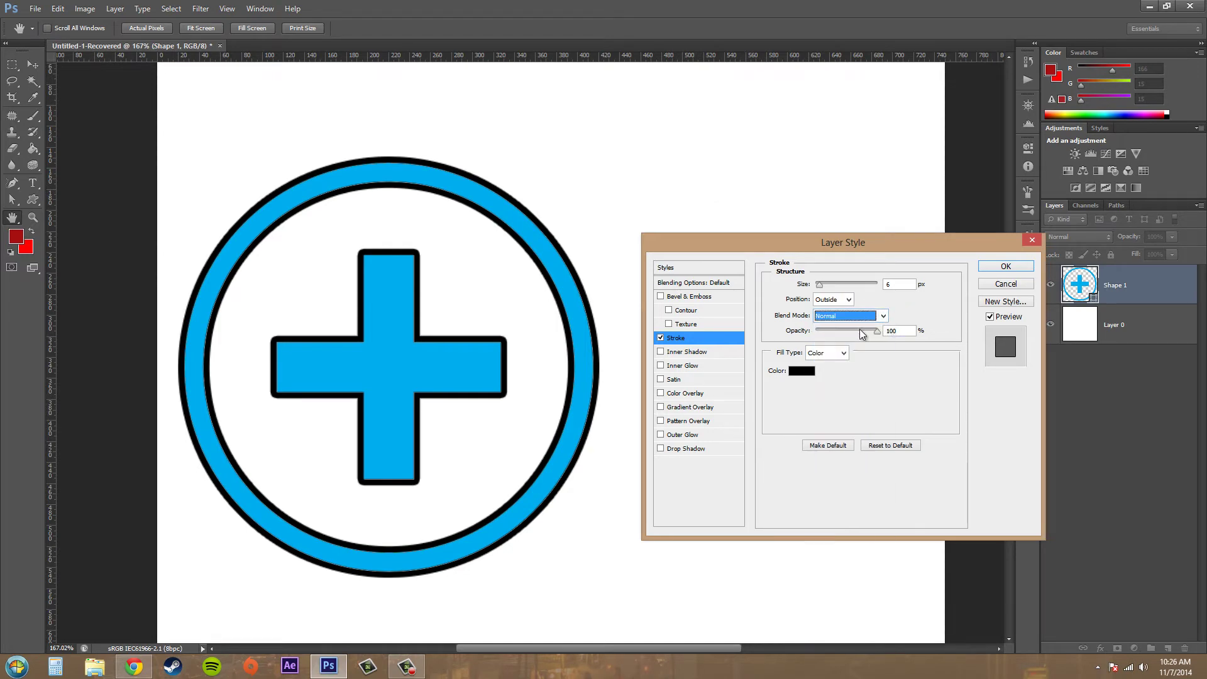
click(878, 321)
click(878, 322)
mouse_move(880, 332)
mouse_down()
mouse_move(766, 319)
mouse_move(937, 355)
mouse_up()
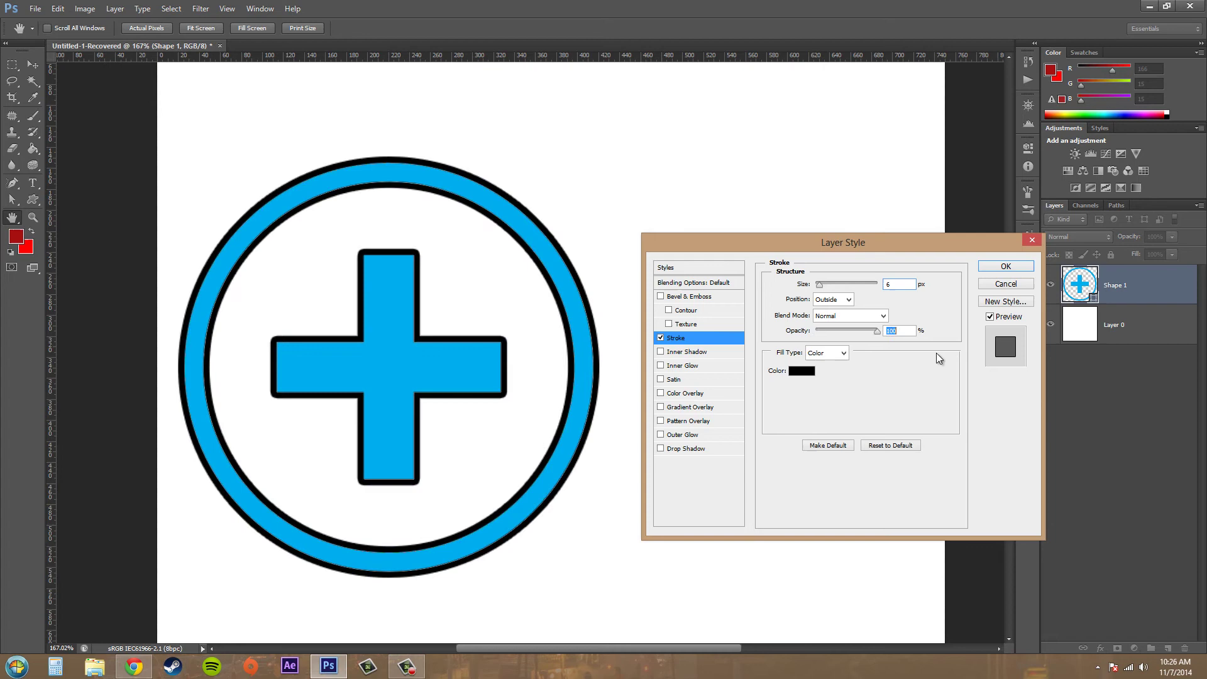
Step: Keep a solid Color fill and change the stroke colour from black to green
click(833, 354)
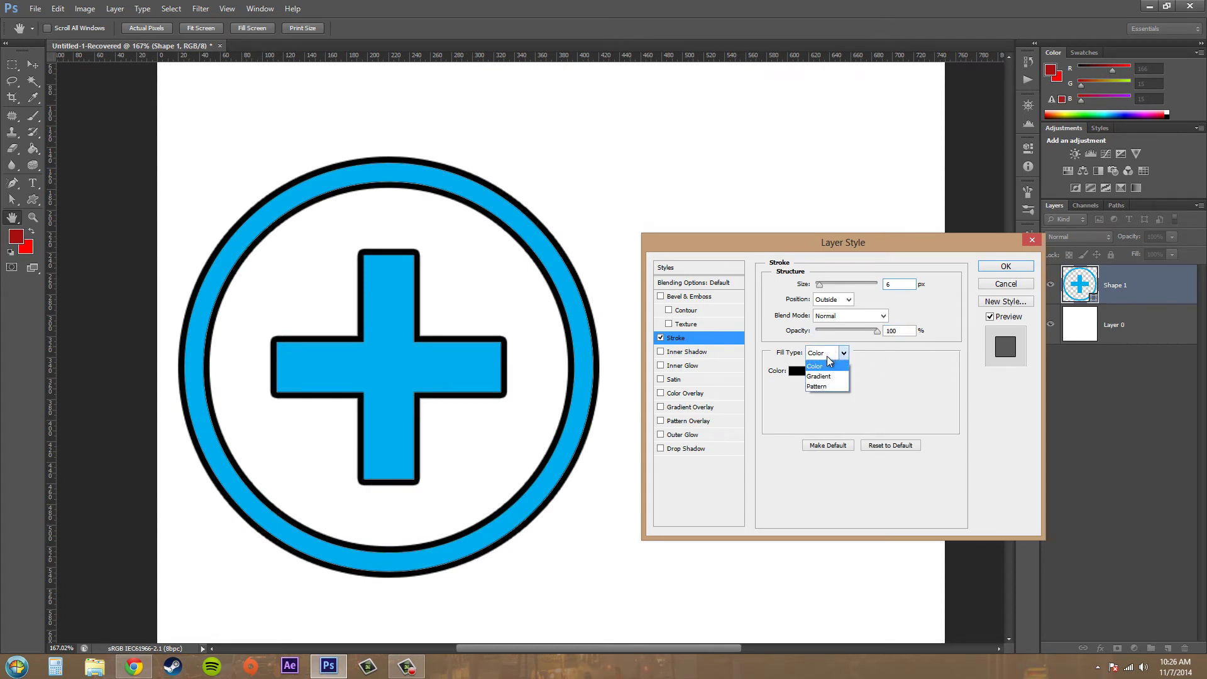
click(899, 374)
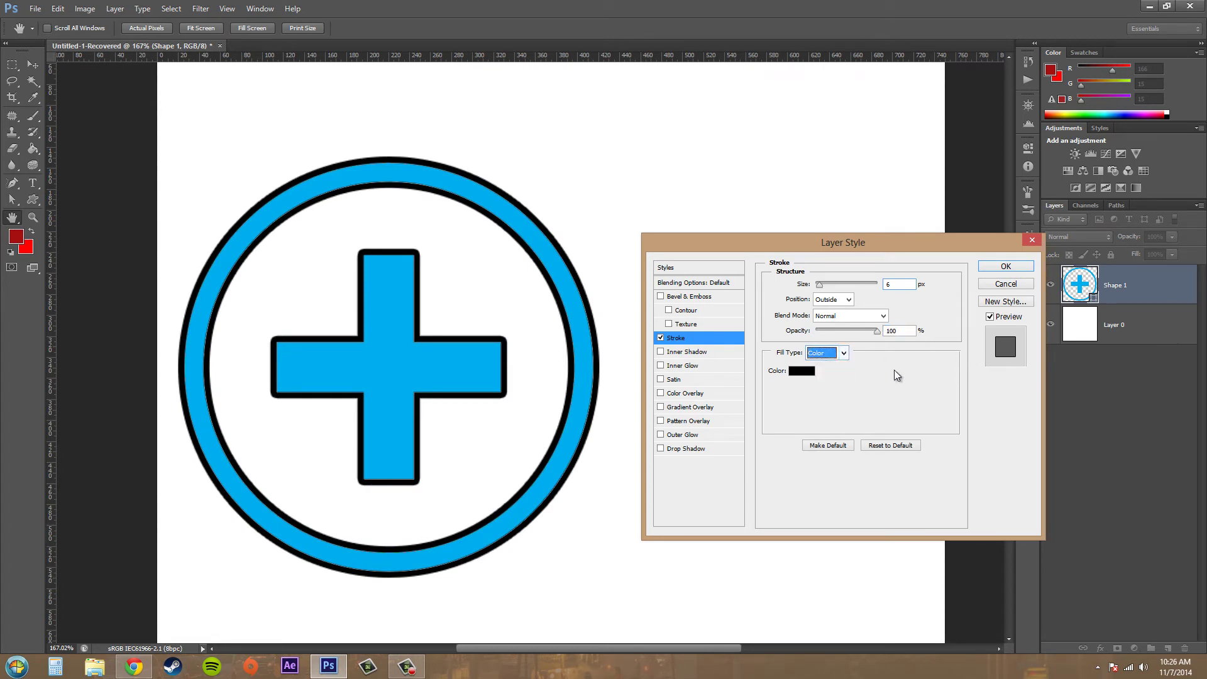
click(797, 370)
click(576, 281)
mouse_move(576, 280)
mouse_down()
mouse_move(511, 371)
mouse_move(594, 406)
mouse_up()
click(622, 378)
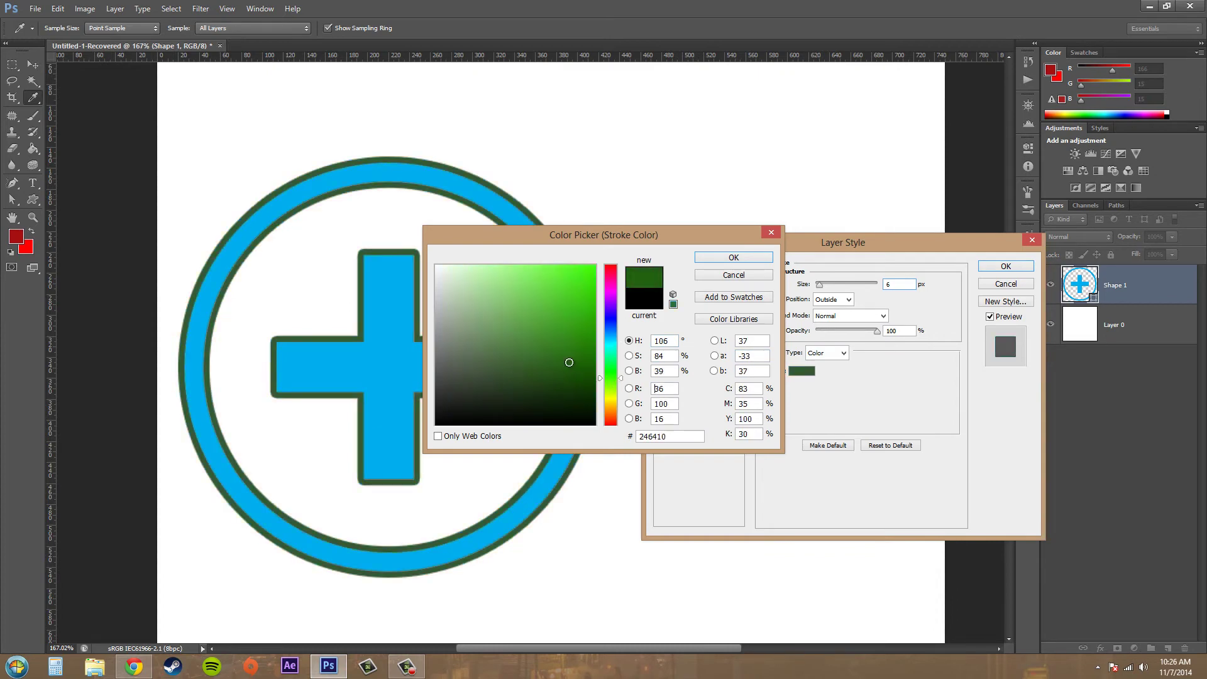
mouse_move(538, 327)
mouse_down()
mouse_move(512, 343)
mouse_move(512, 371)
mouse_up()
click(733, 257)
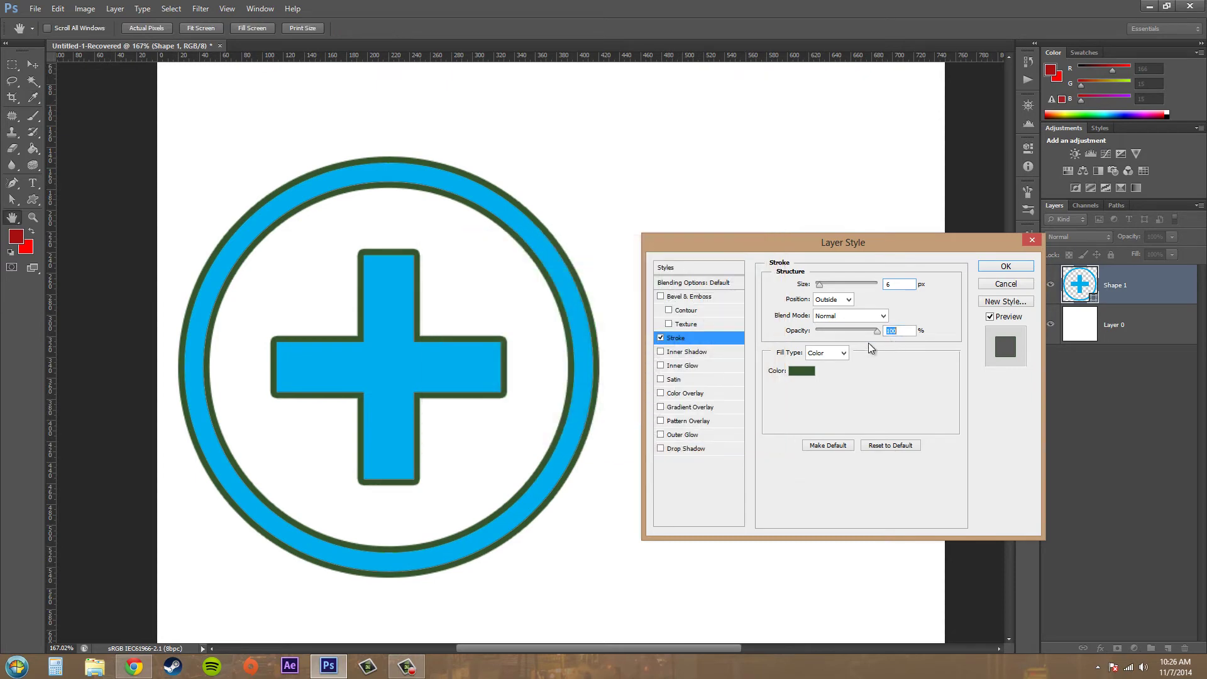
click(833, 355)
Step: Switch the stroke fill to Gradient, pick the red striped preset, and rotate it to -140°
click(826, 377)
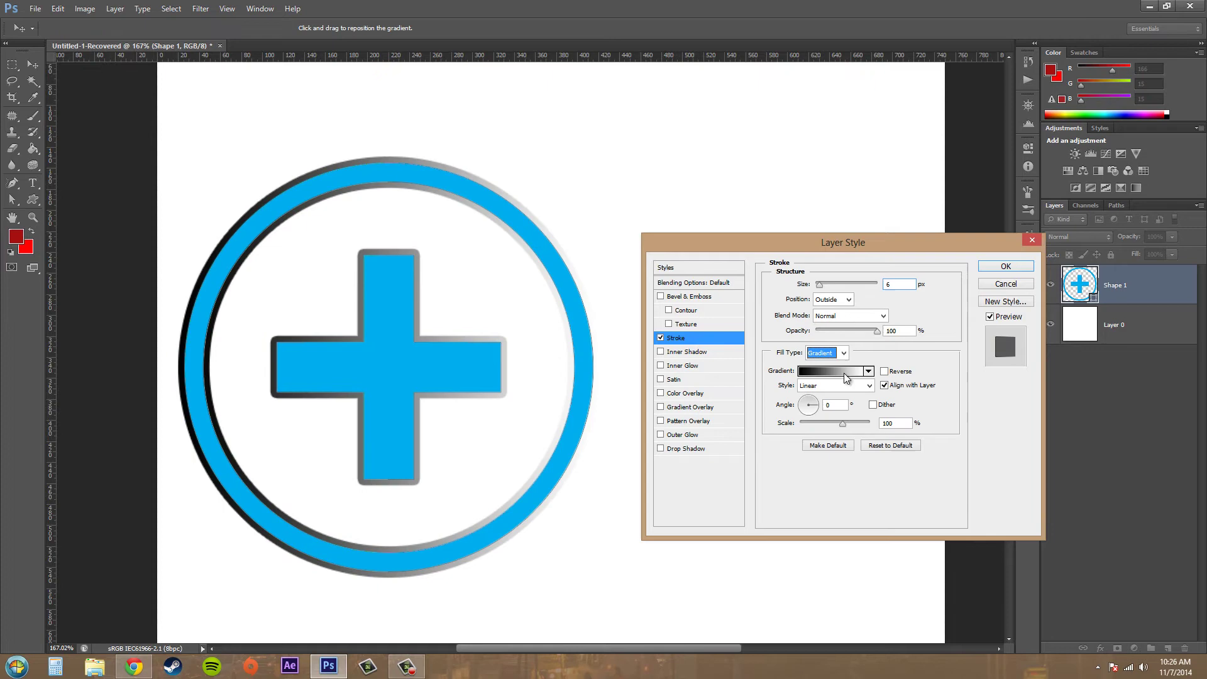
click(870, 372)
click(834, 400)
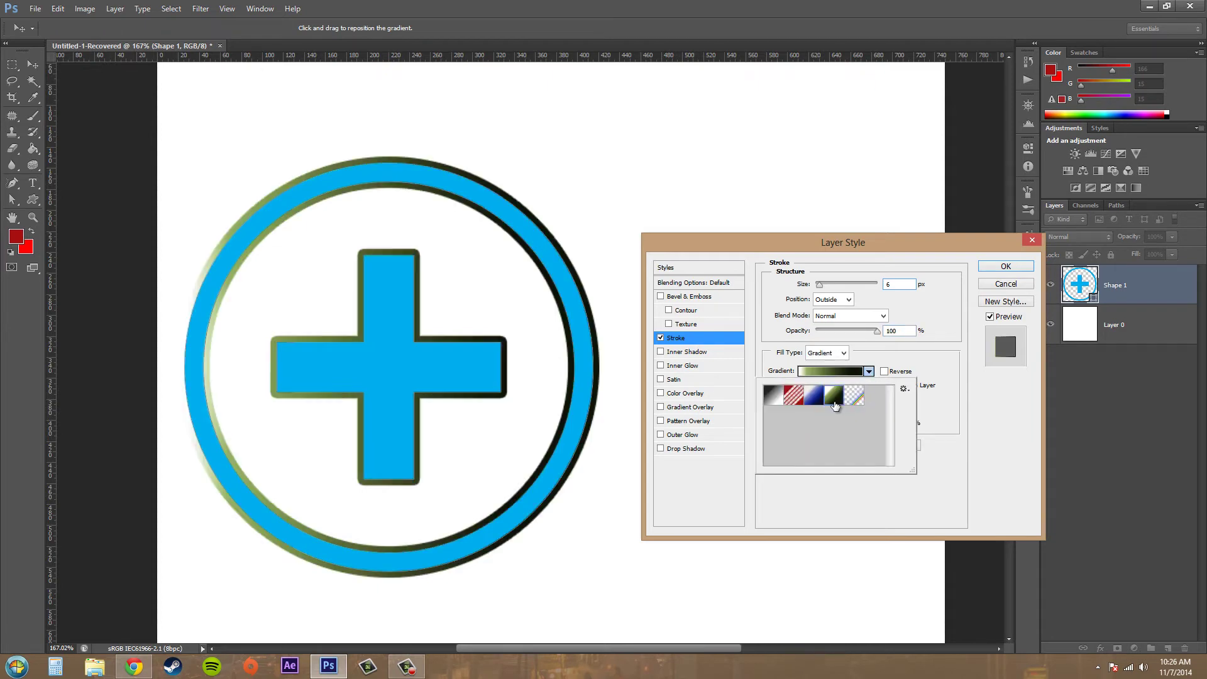
click(813, 395)
click(793, 394)
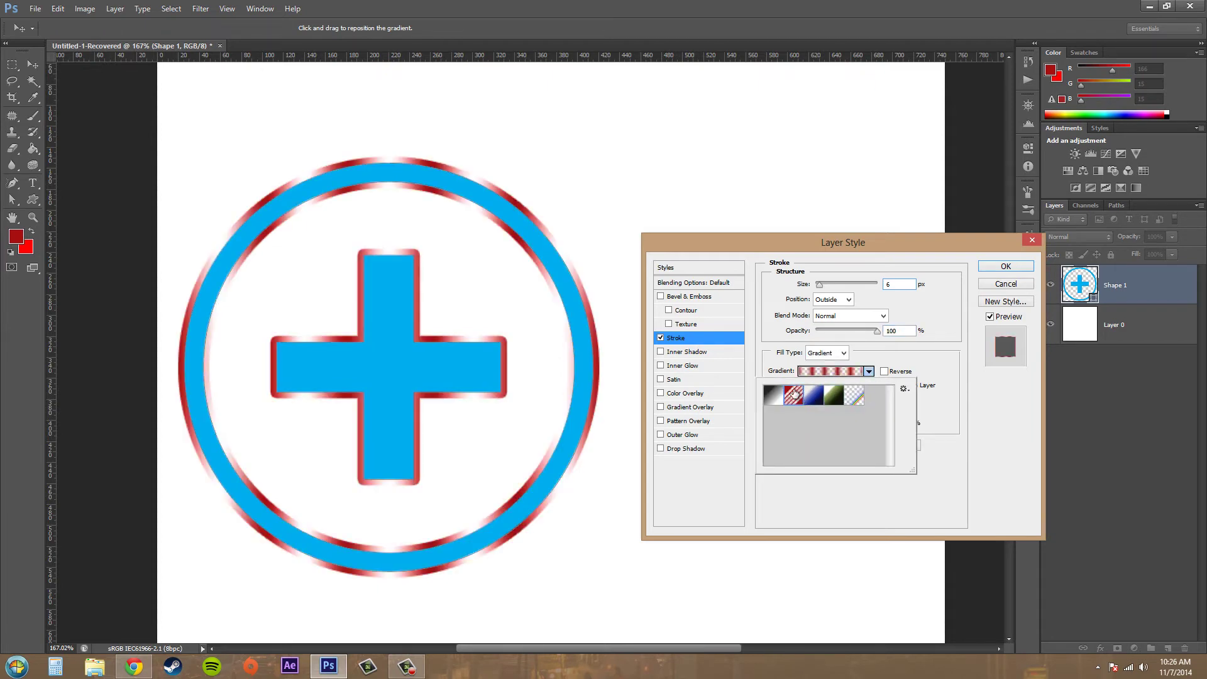
click(869, 371)
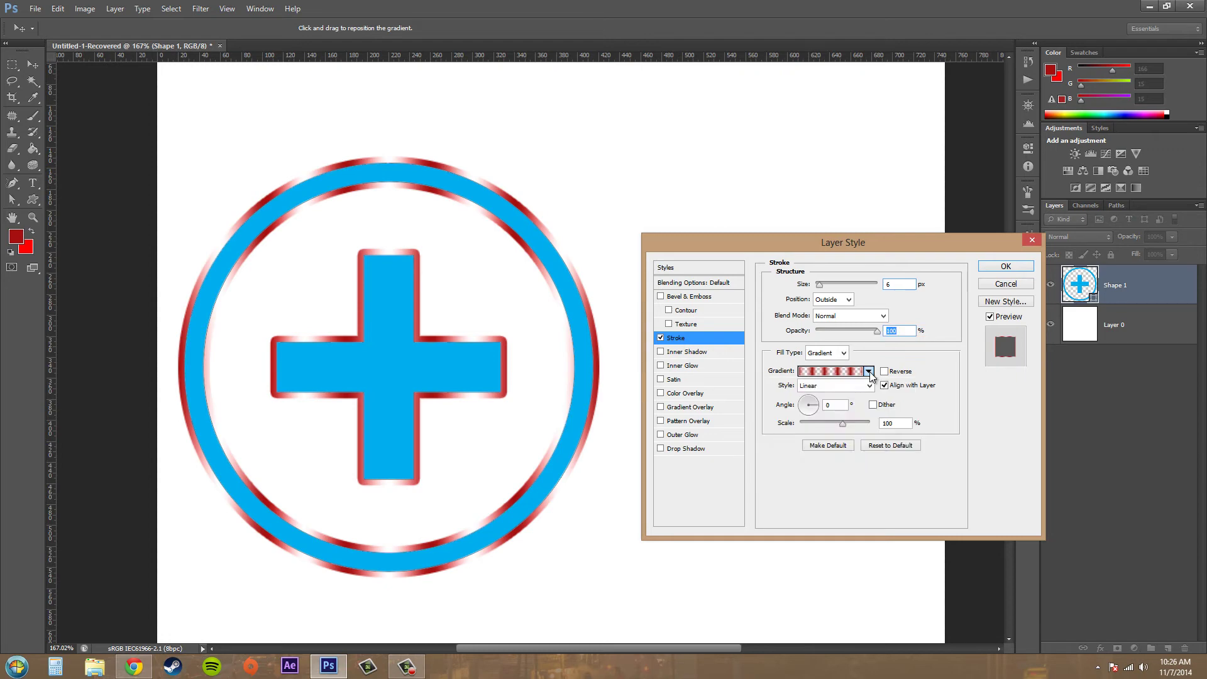
drag(815, 404, 806, 409)
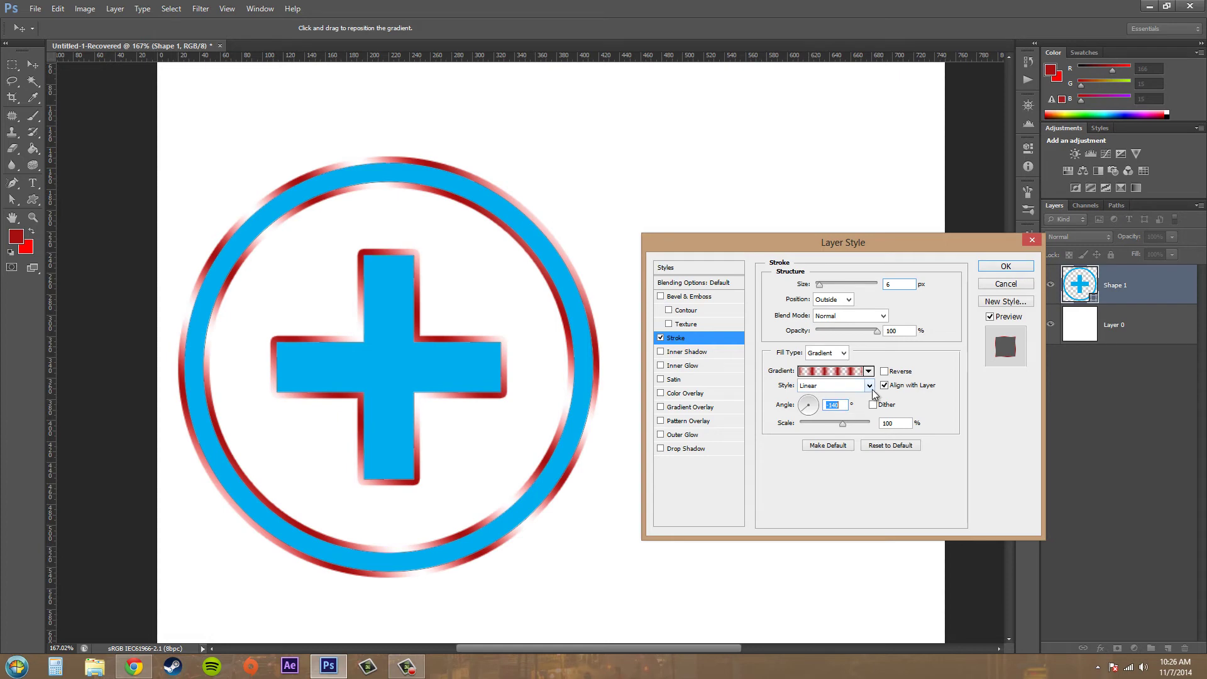
Step: Try Reflected, Linear and Shape Burst gradient styles, settling on Reflected
click(836, 386)
click(832, 434)
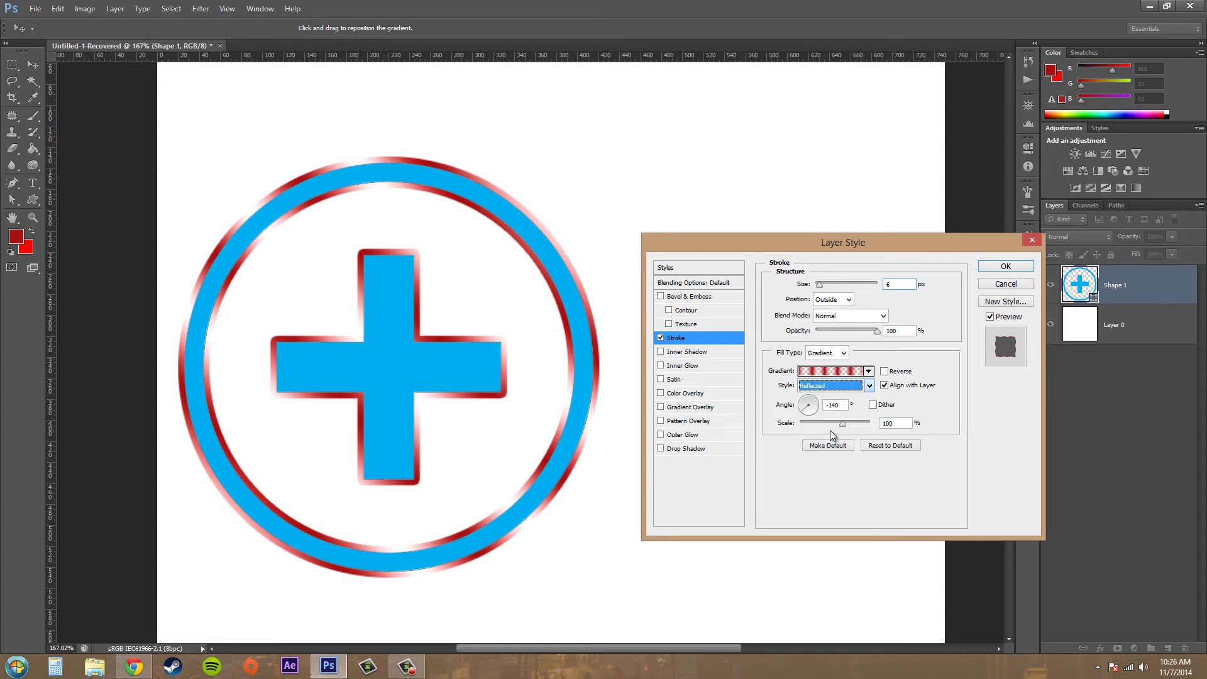
click(854, 385)
click(857, 386)
click(855, 391)
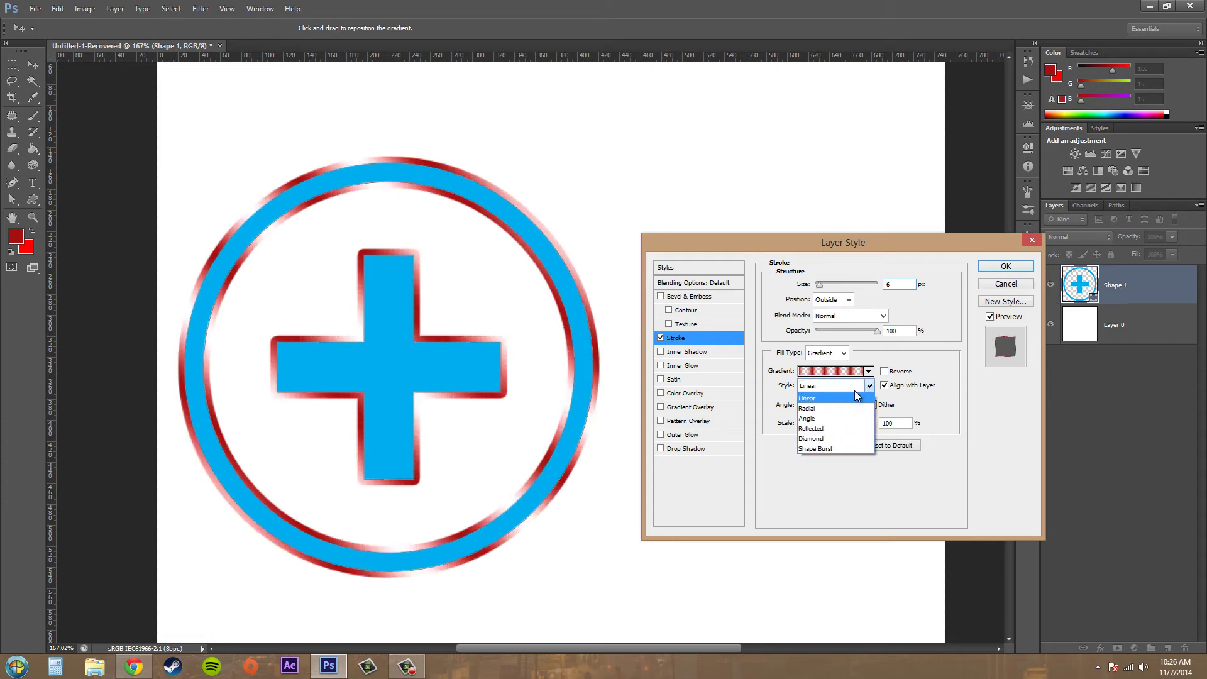
click(833, 459)
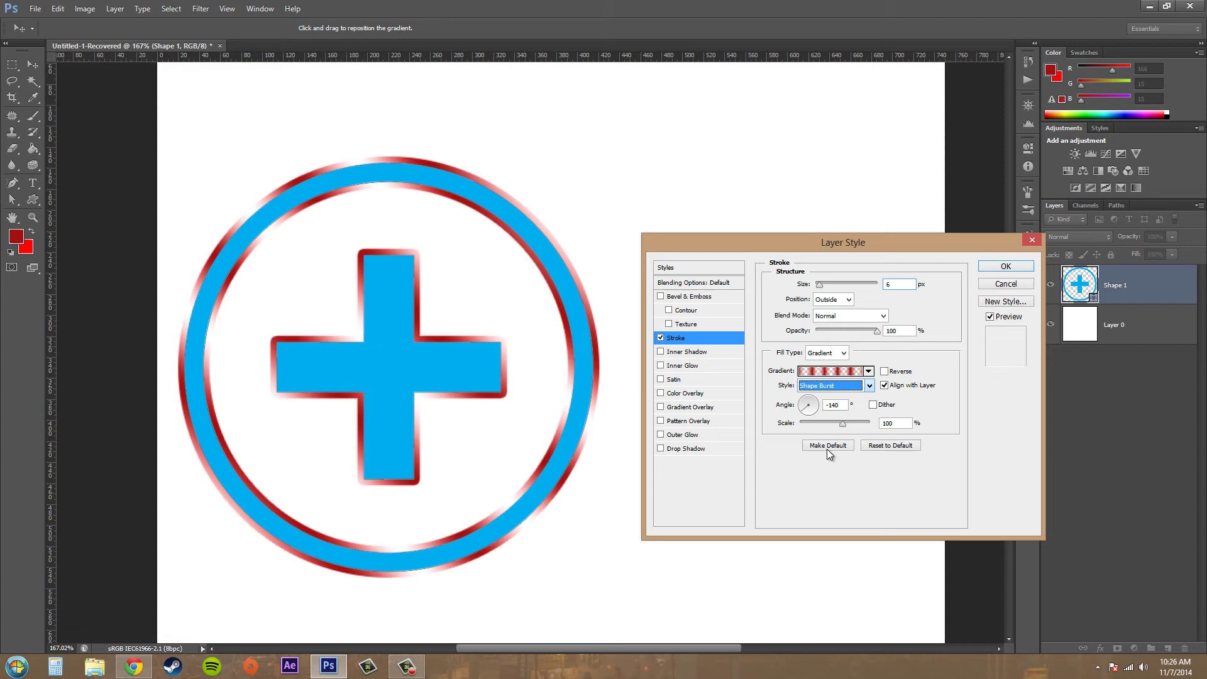
click(858, 390)
click(828, 432)
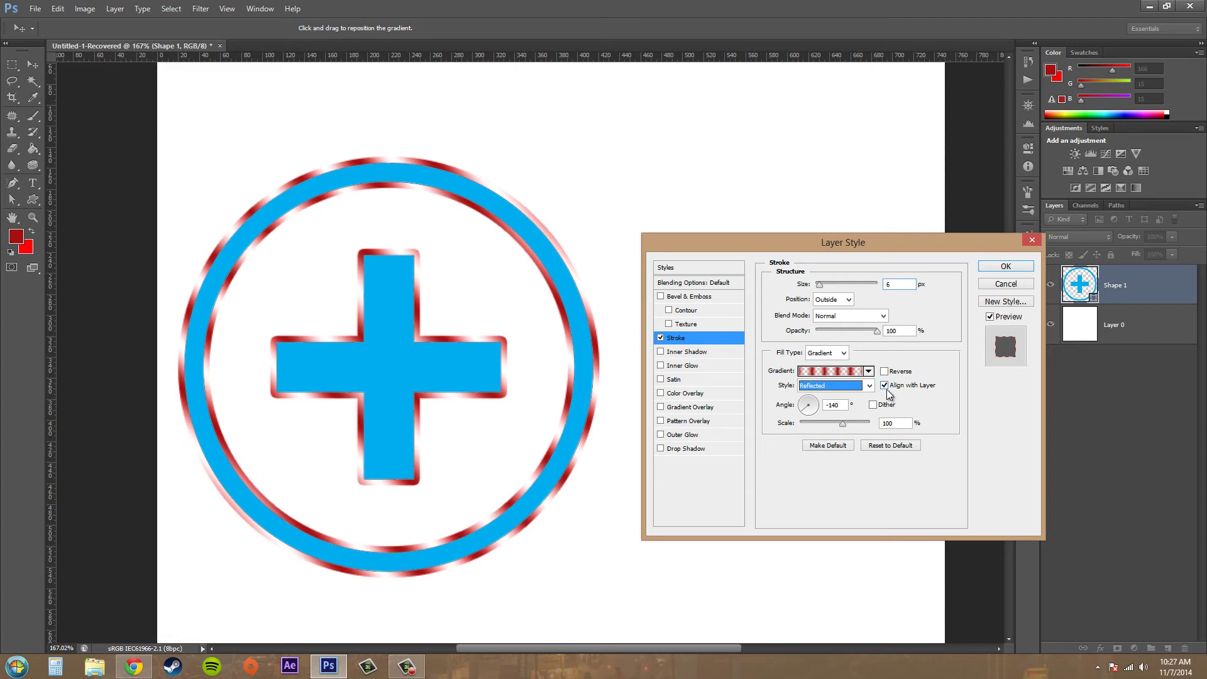
Step: Keep Align with Layer checked and reduce the gradient scale to about 37%
click(887, 390)
click(887, 390)
click(887, 390)
click(887, 390)
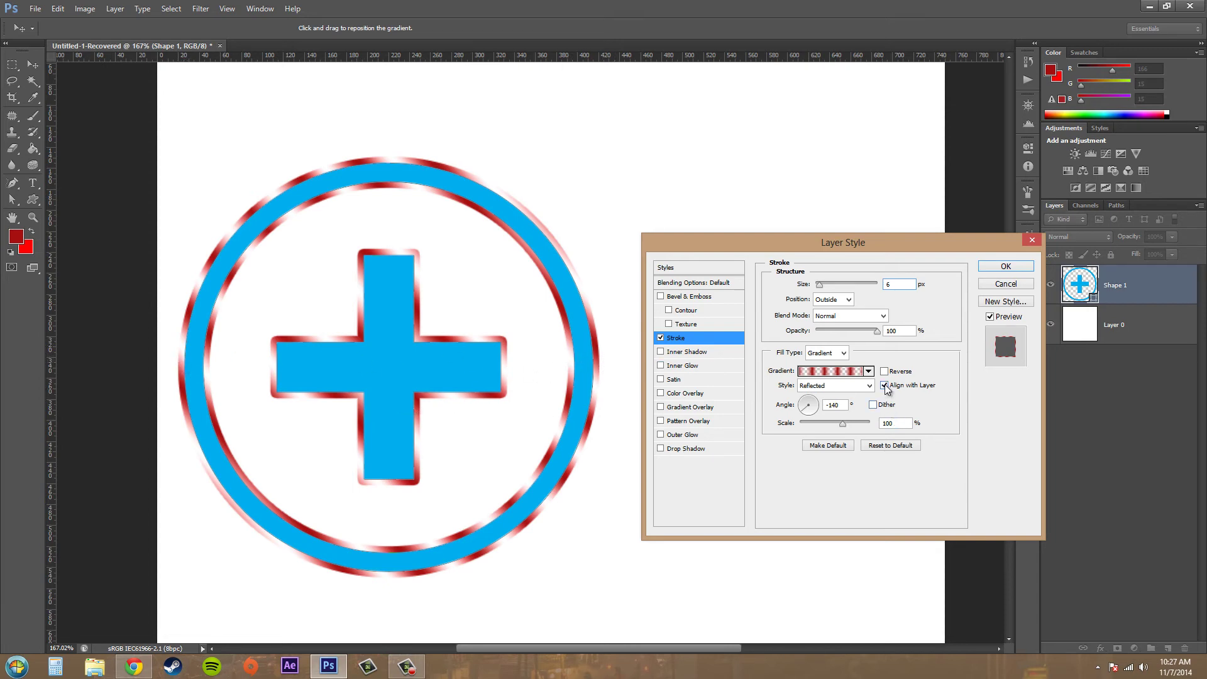
click(885, 386)
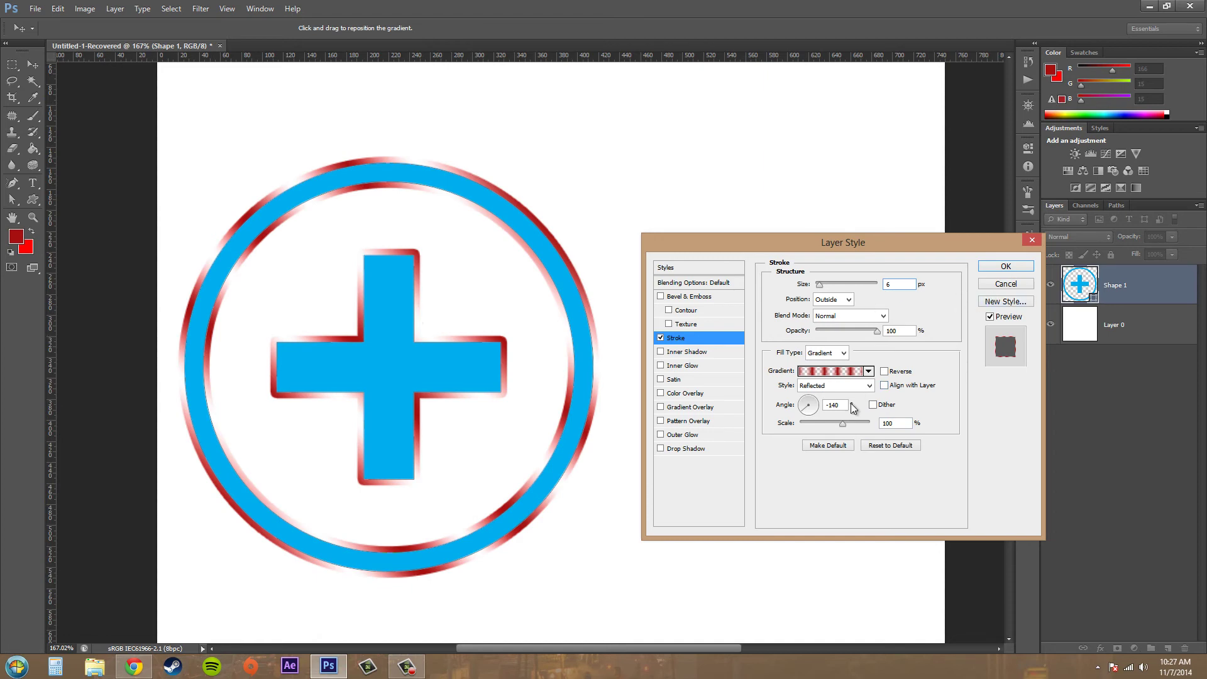
click(885, 386)
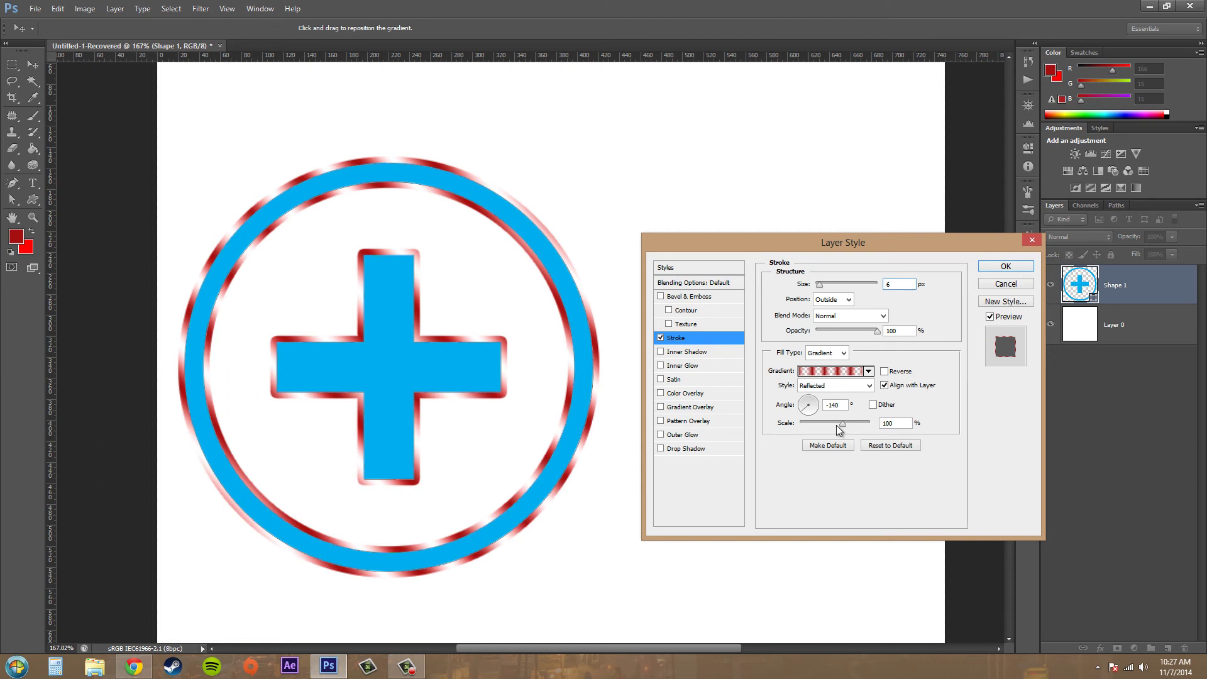
drag(842, 423, 802, 428)
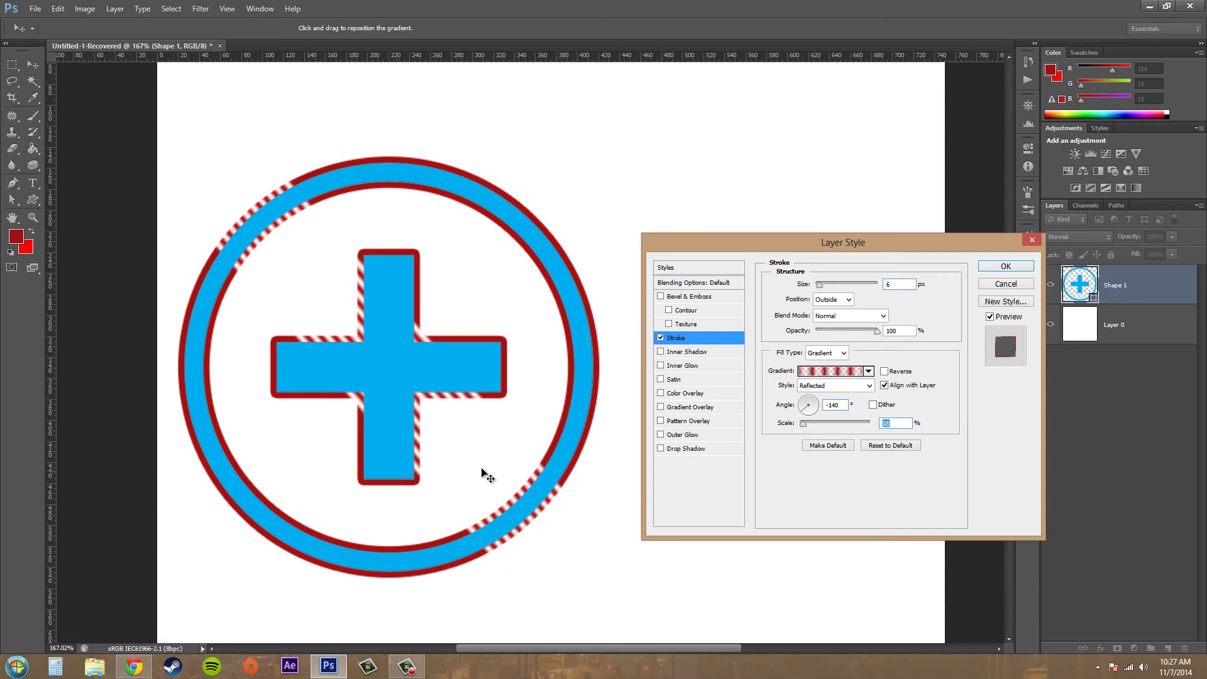
Step: Preview grey, light, granite and rainbow Pattern fills on the stroke before returning to Color
click(844, 353)
click(814, 387)
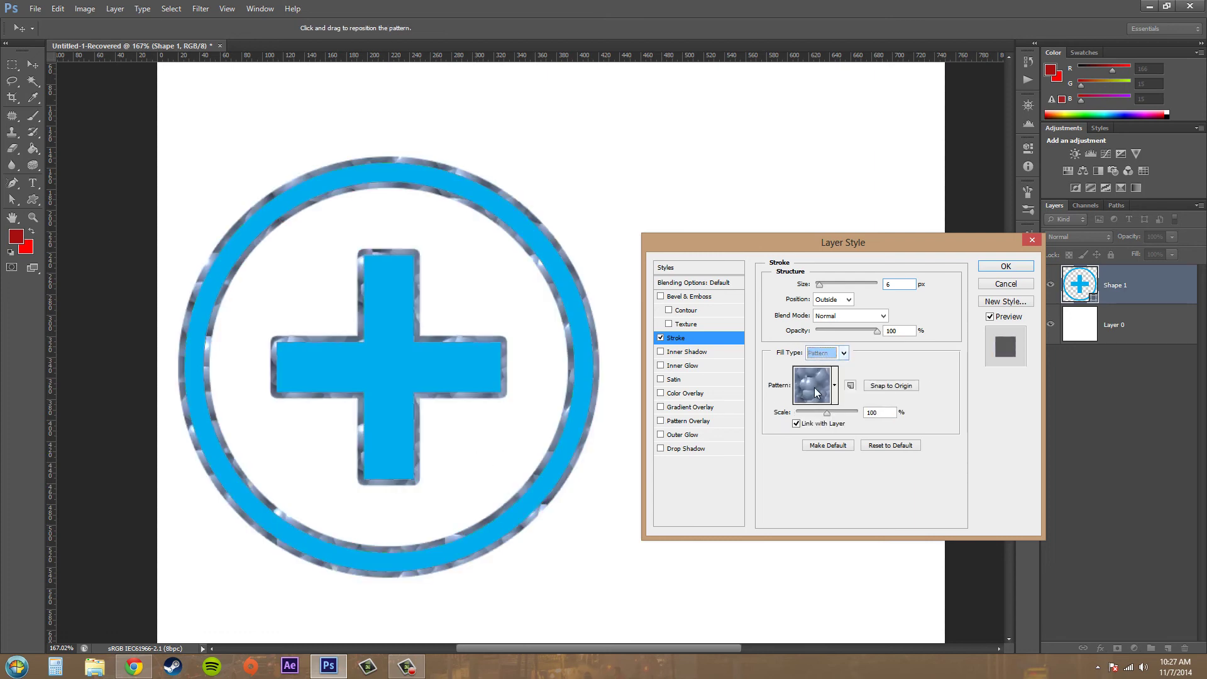
click(834, 386)
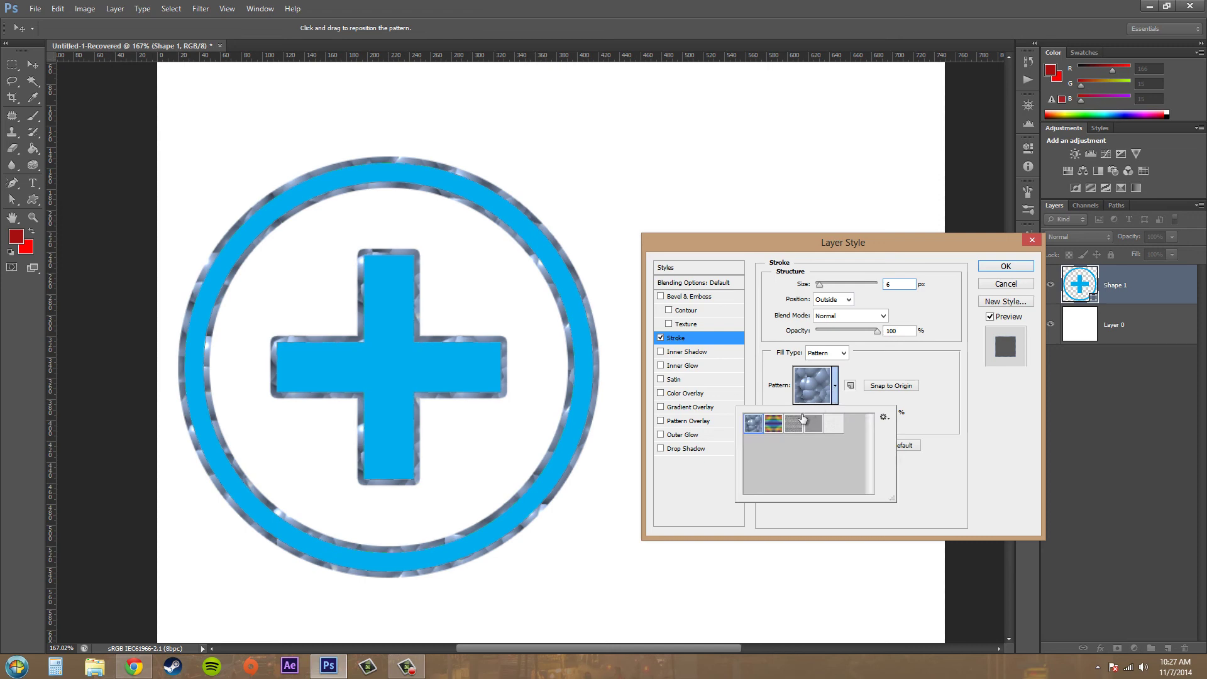
click(794, 423)
click(779, 425)
click(813, 423)
click(834, 423)
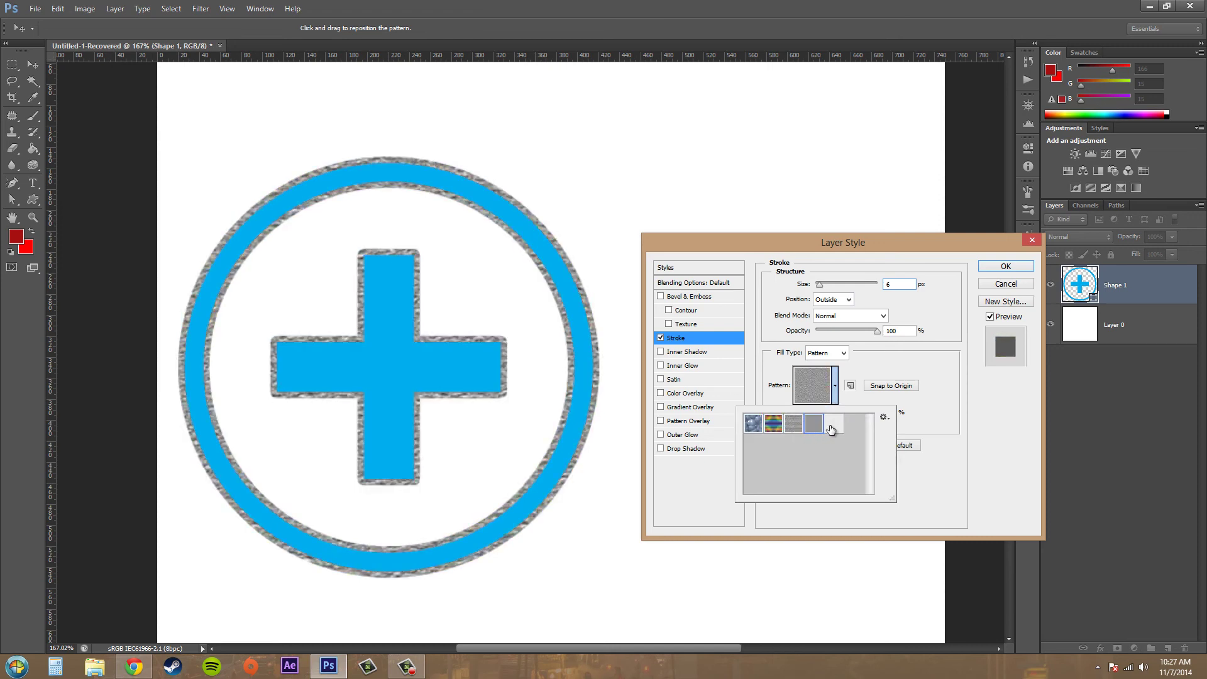
click(793, 423)
click(772, 430)
click(957, 393)
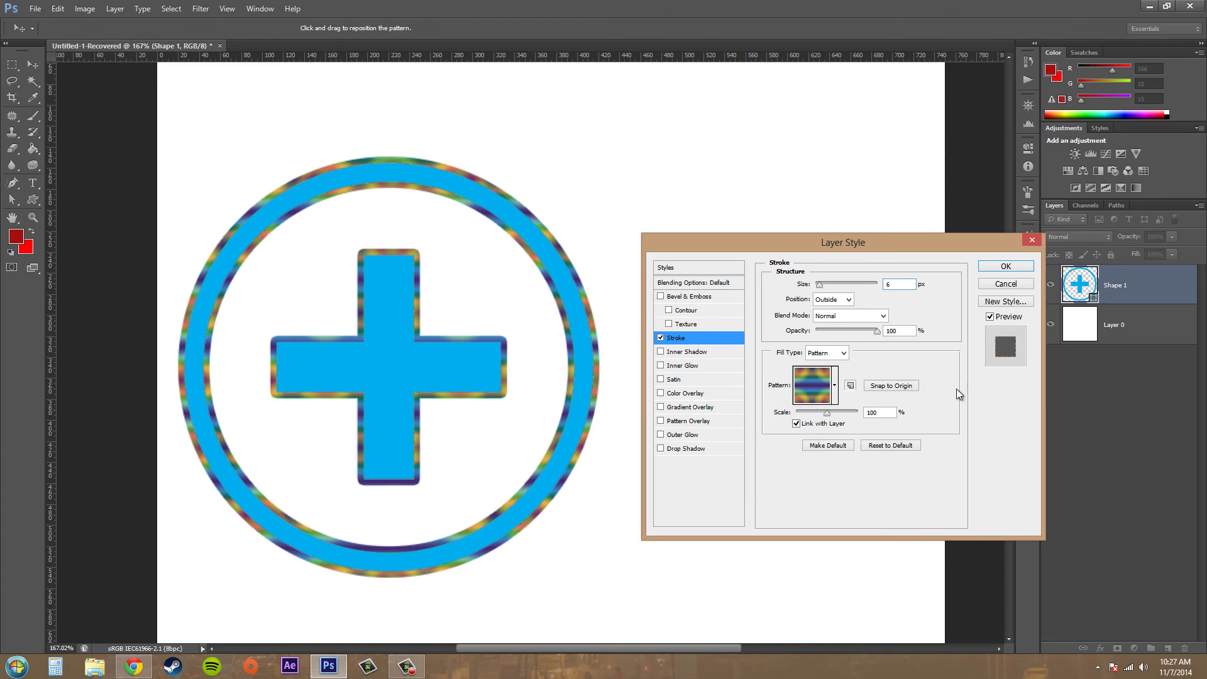
click(842, 353)
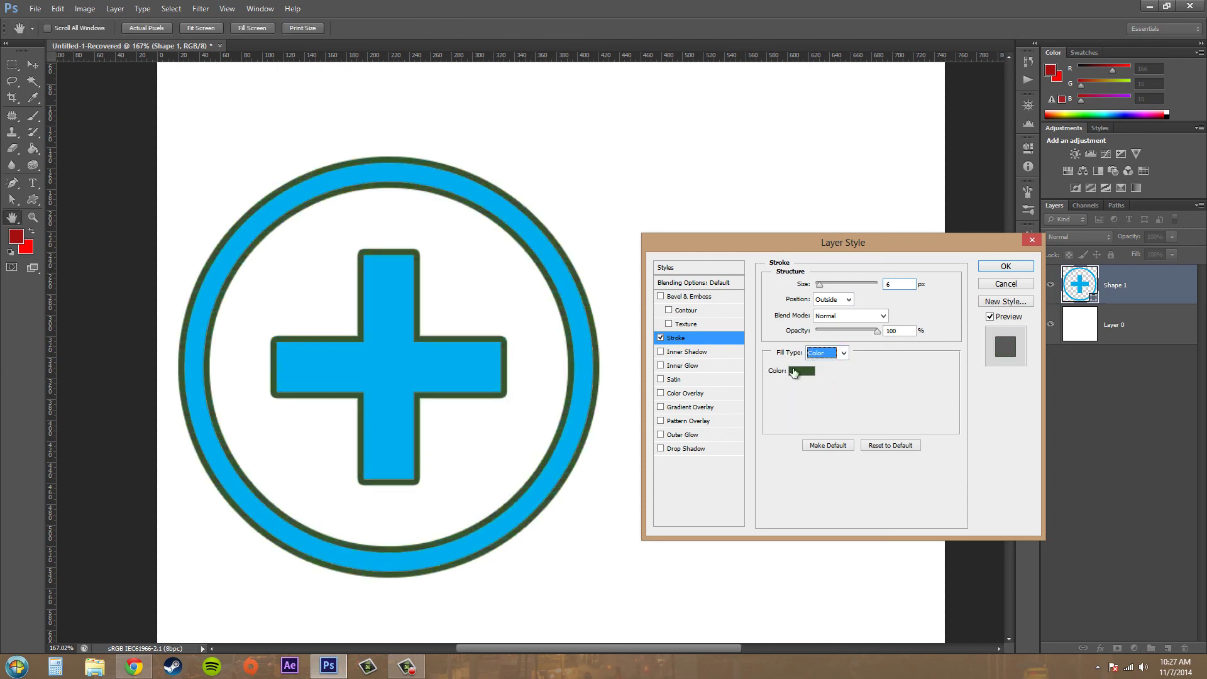
Step: Set the stroke colour to black (#000000) in the Color Picker
click(802, 370)
drag(515, 323, 460, 402)
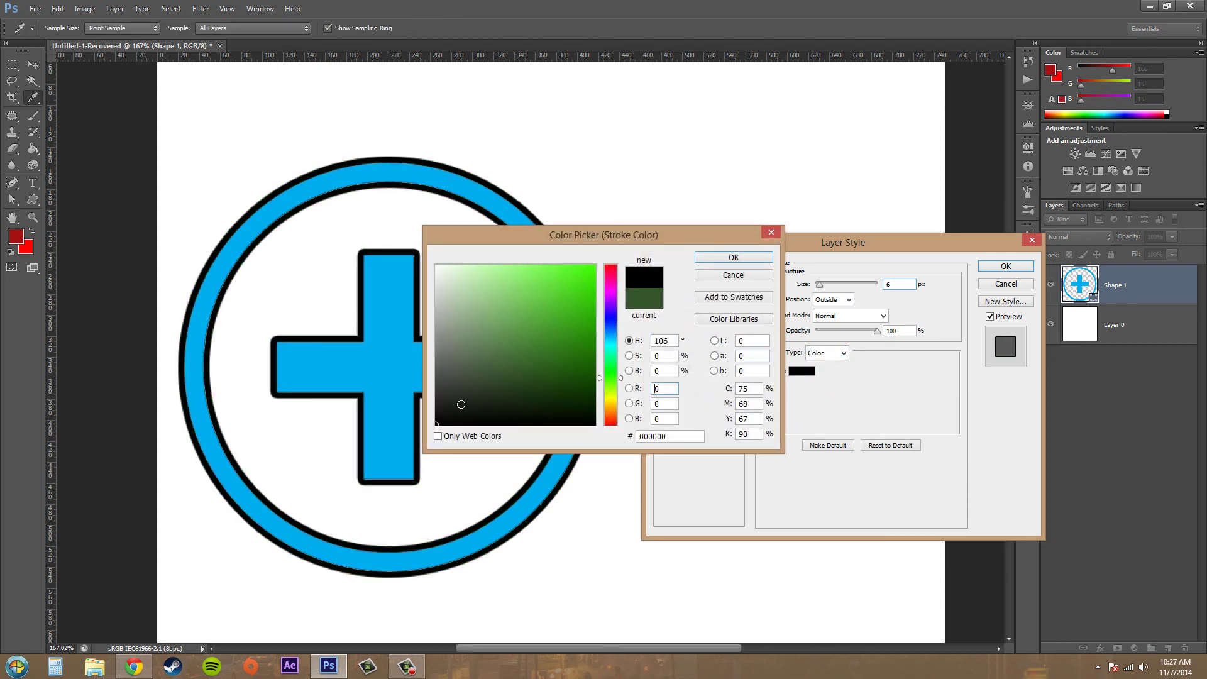
click(696, 256)
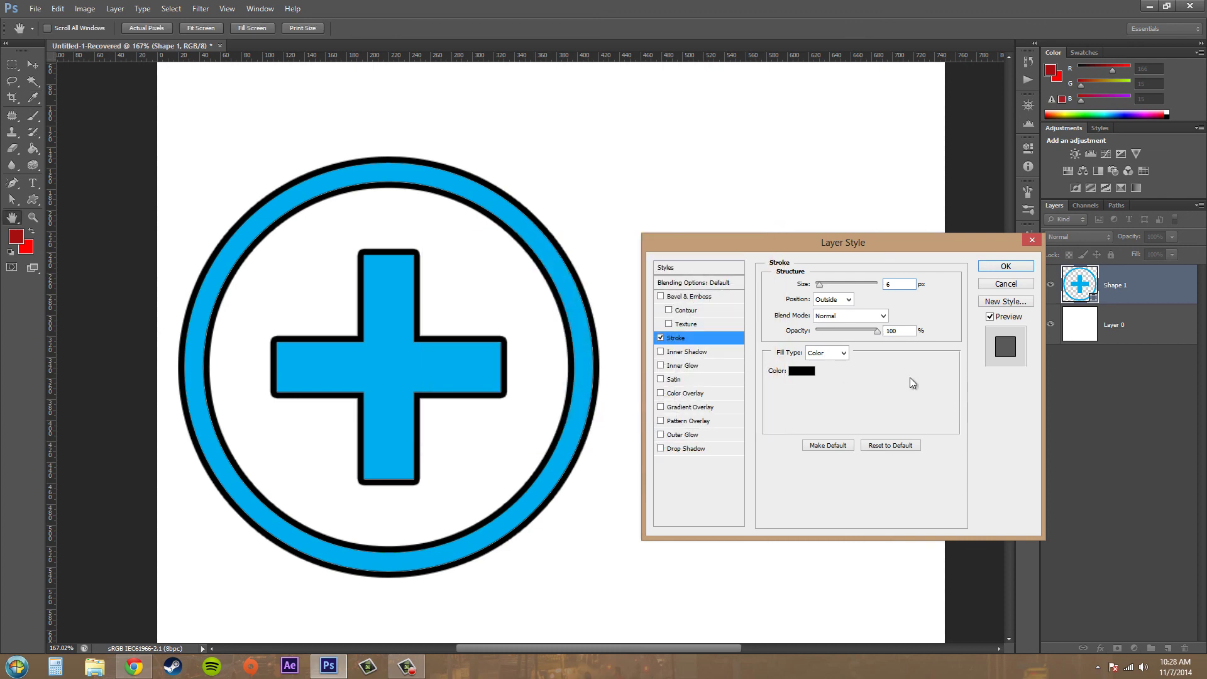